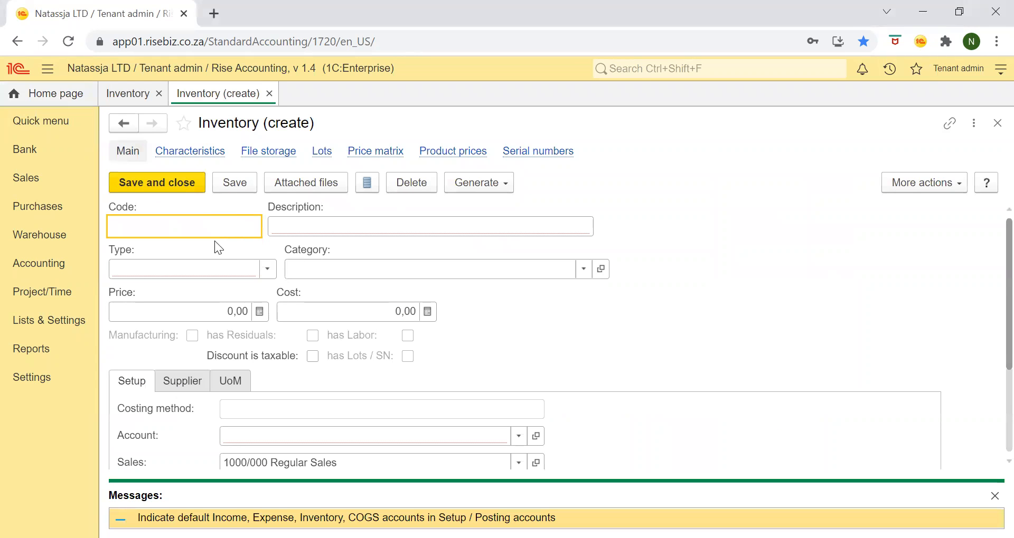
Set the new inventory item's type to Product.
click(267, 271)
click(245, 316)
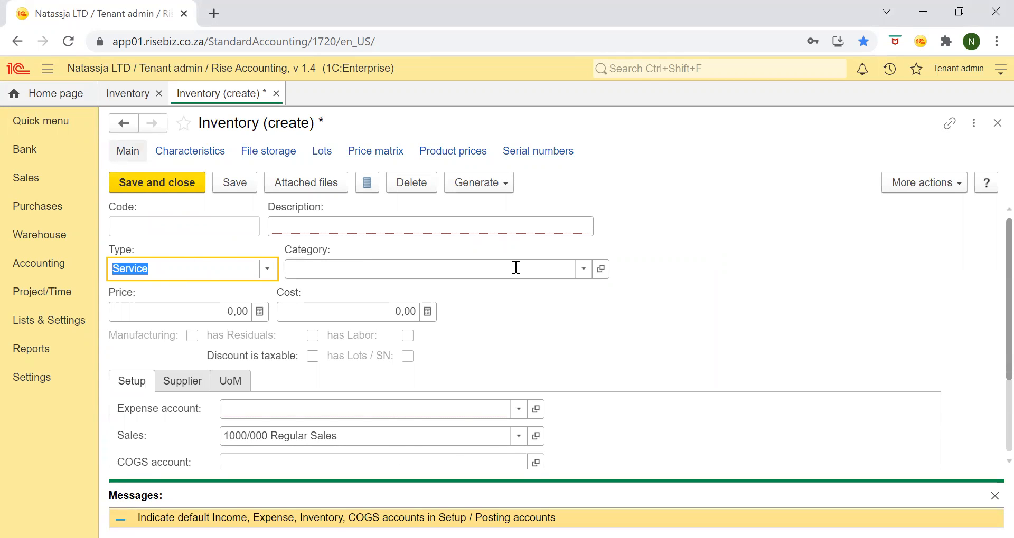
click(273, 272)
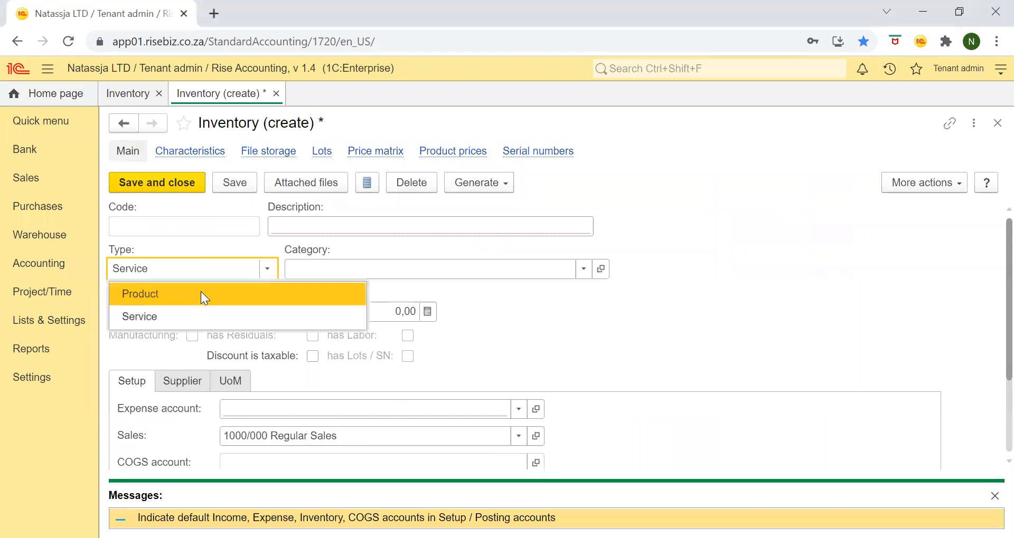
key(Return)
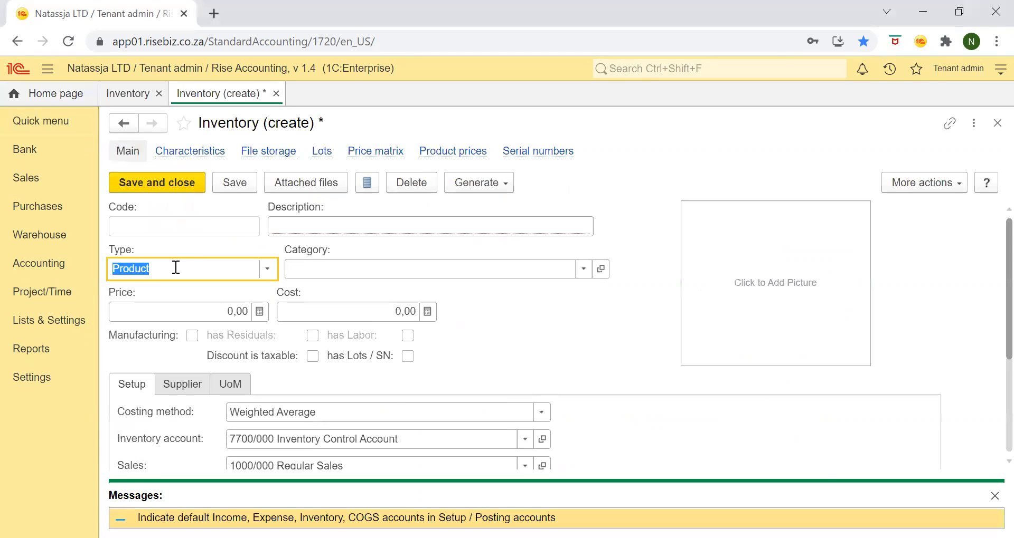
Enter 69980 as the item's code and "Model #1122 Black s37" as its description.
click(158, 227)
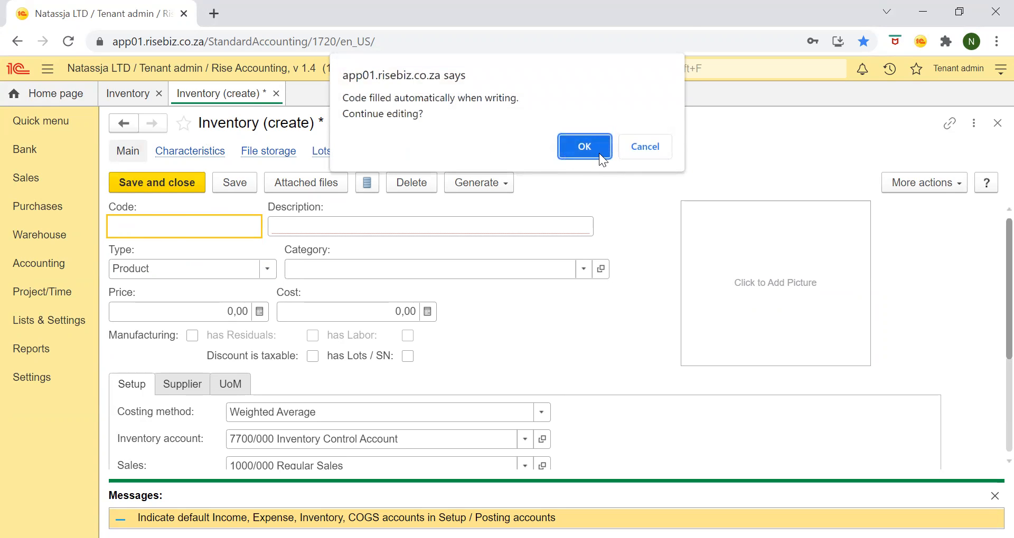
click(603, 153)
text(6998)
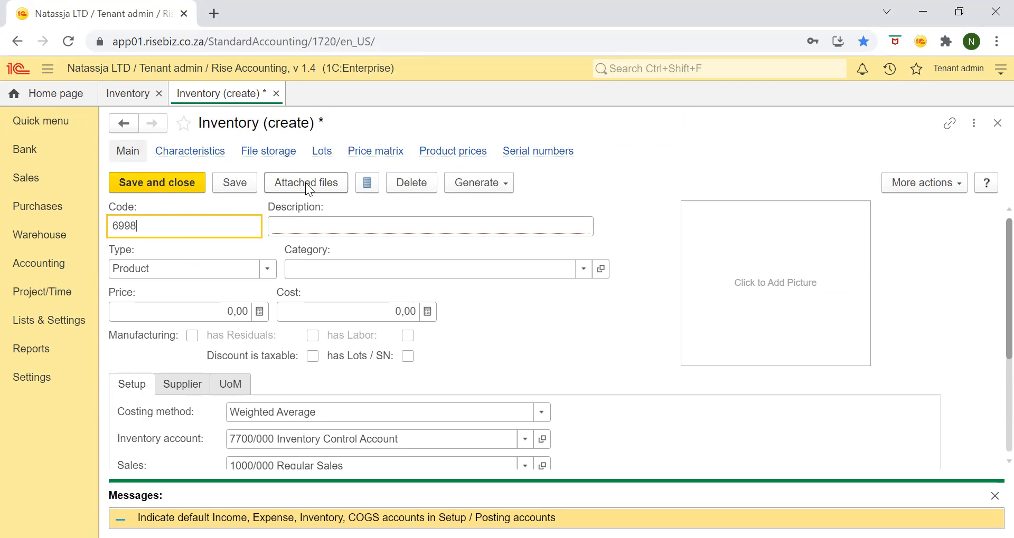
text(0)
click(284, 223)
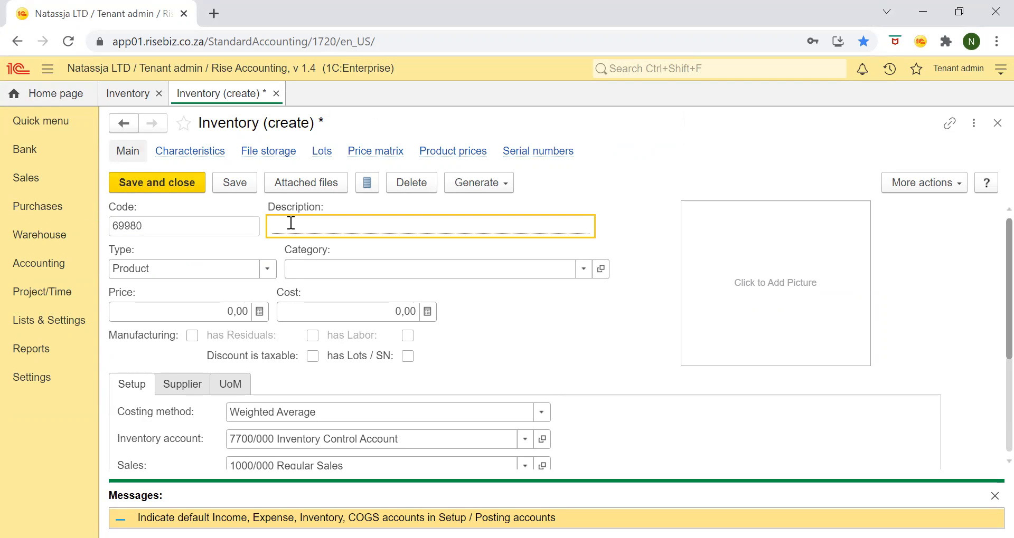
text(Model #1122 Black s37)
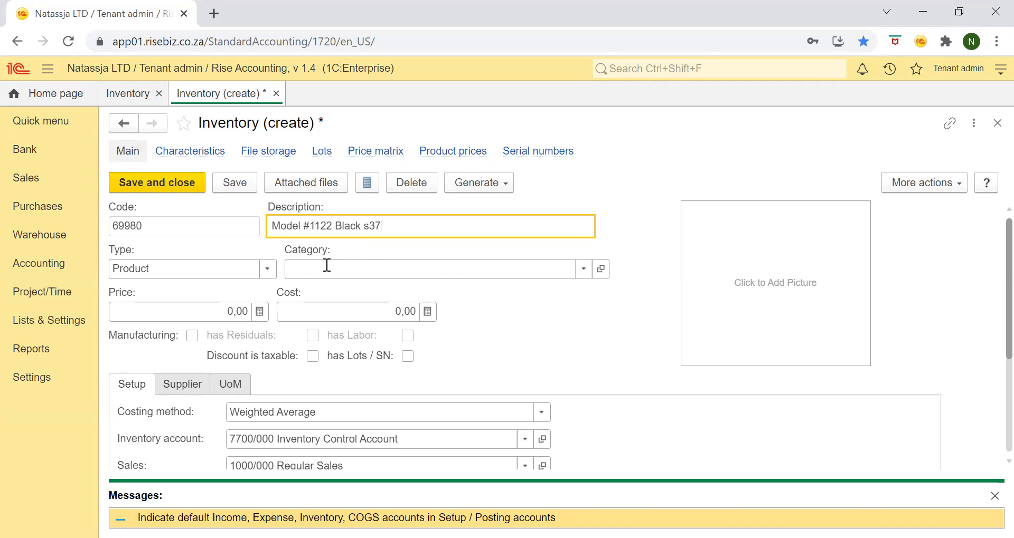
Assign the item to the Lady Shoes category, with a price of 500 and a cost of 300.
click(359, 267)
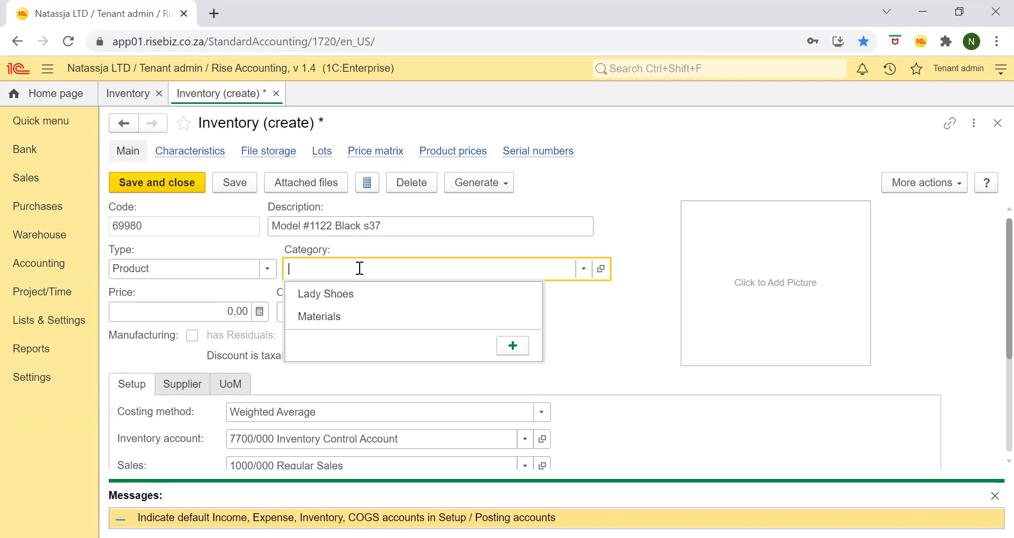
click(332, 298)
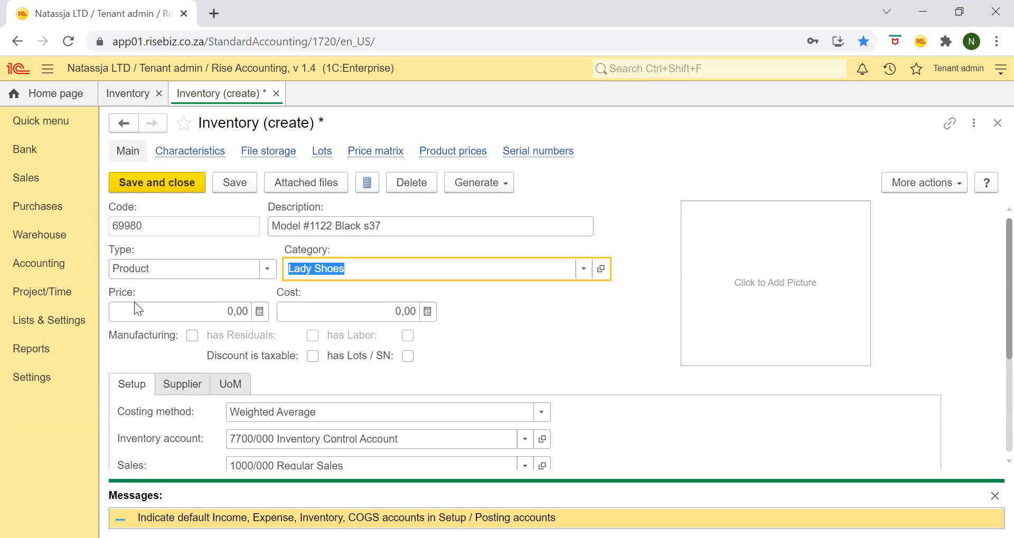
click(180, 311)
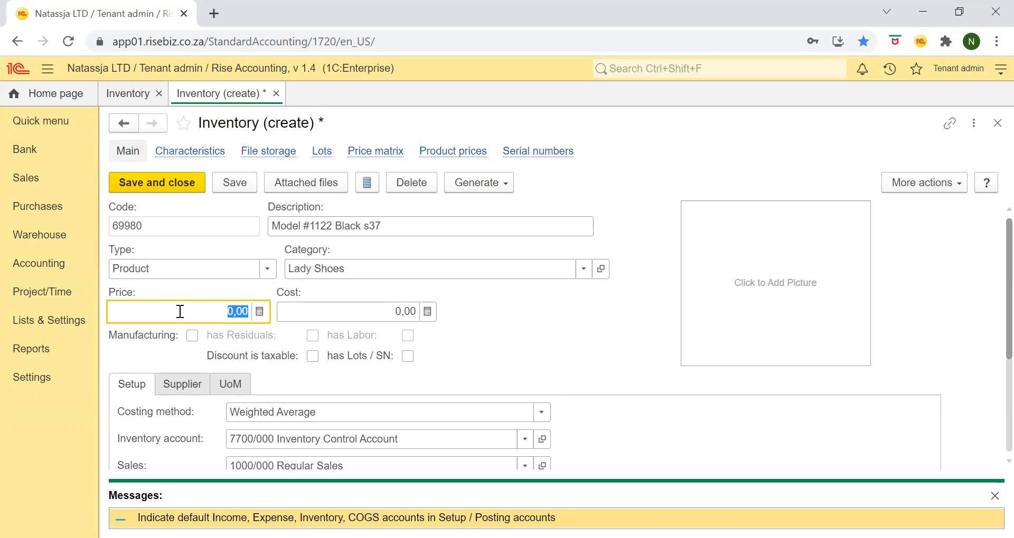
text(500)
click(310, 314)
text(300)
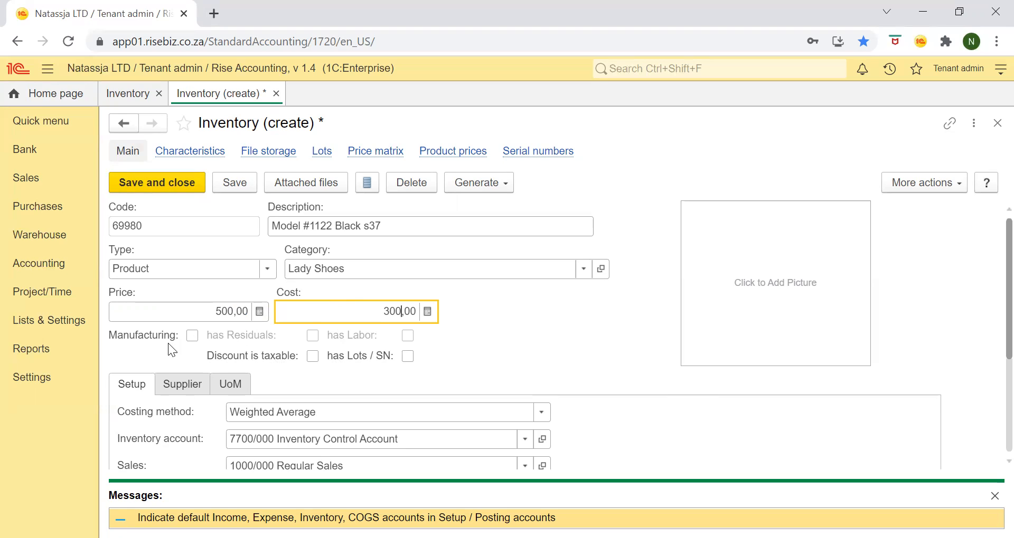
Mark the item as manufactured and add Leather as a manufacturing component with quantity 3 and 5% waste.
click(192, 336)
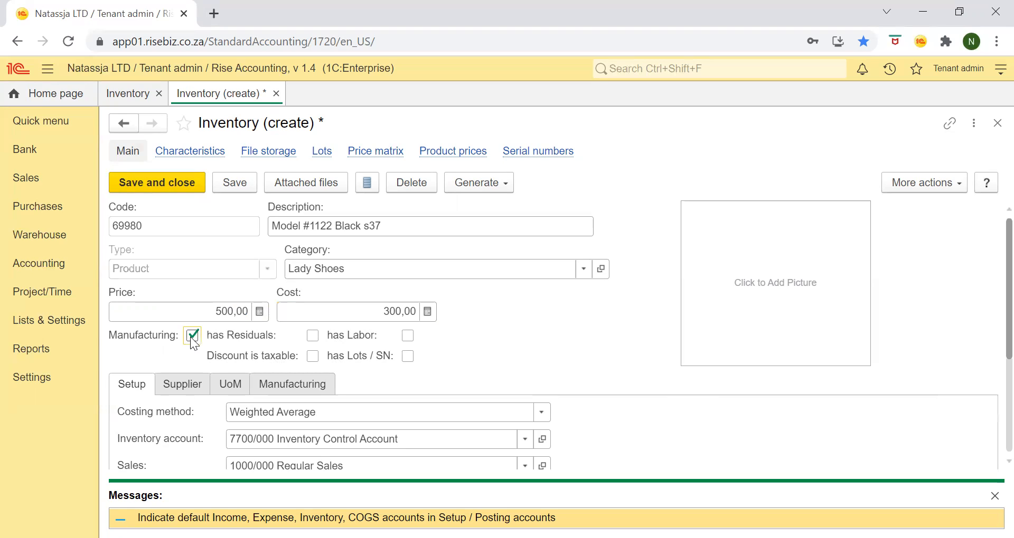
click(291, 389)
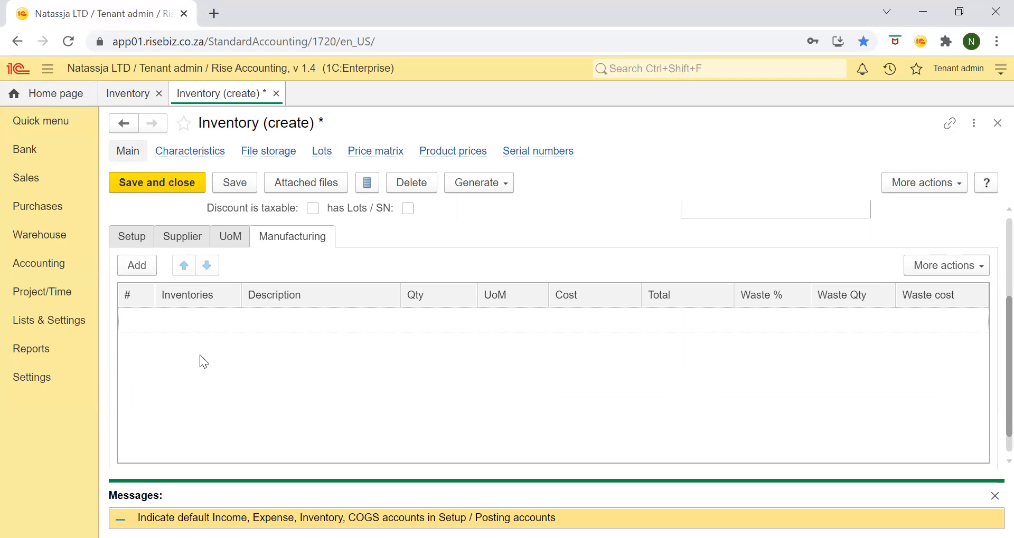
click(137, 266)
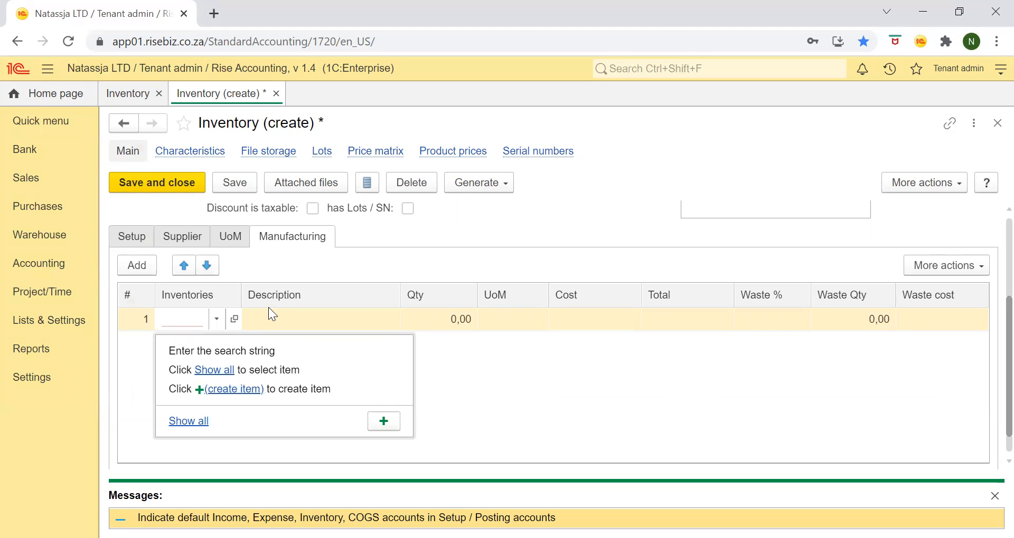
text(l)
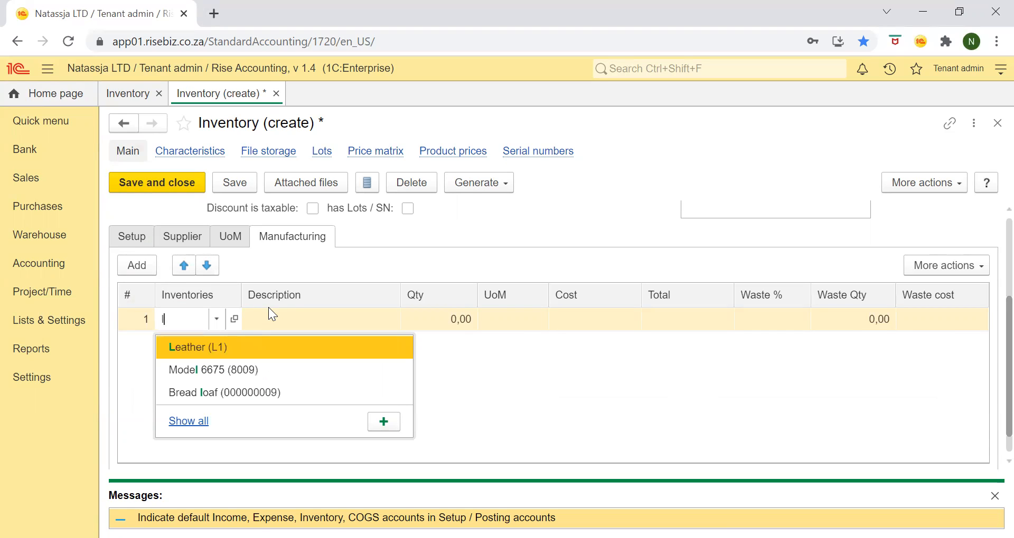
key(Return)
click(445, 318)
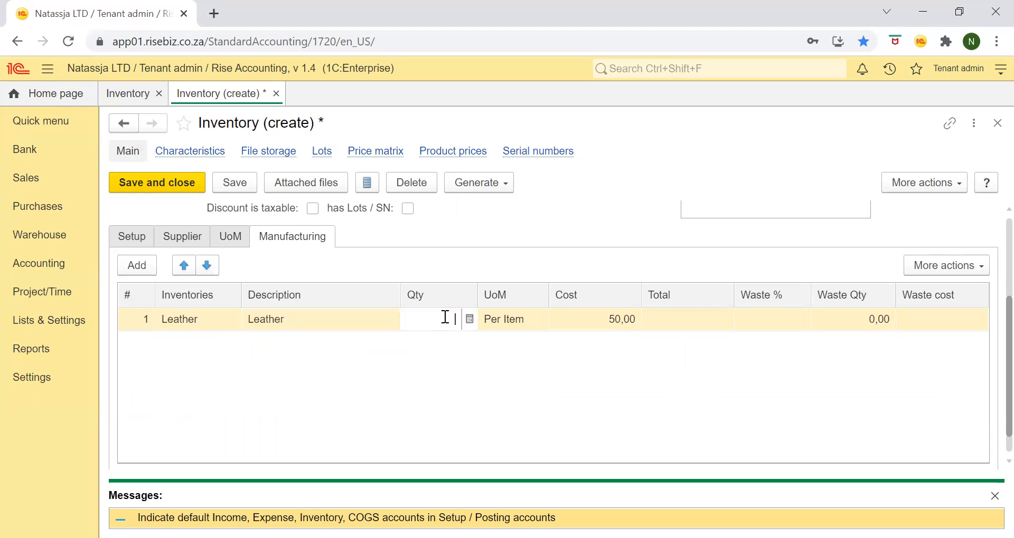
text(3)
click(754, 323)
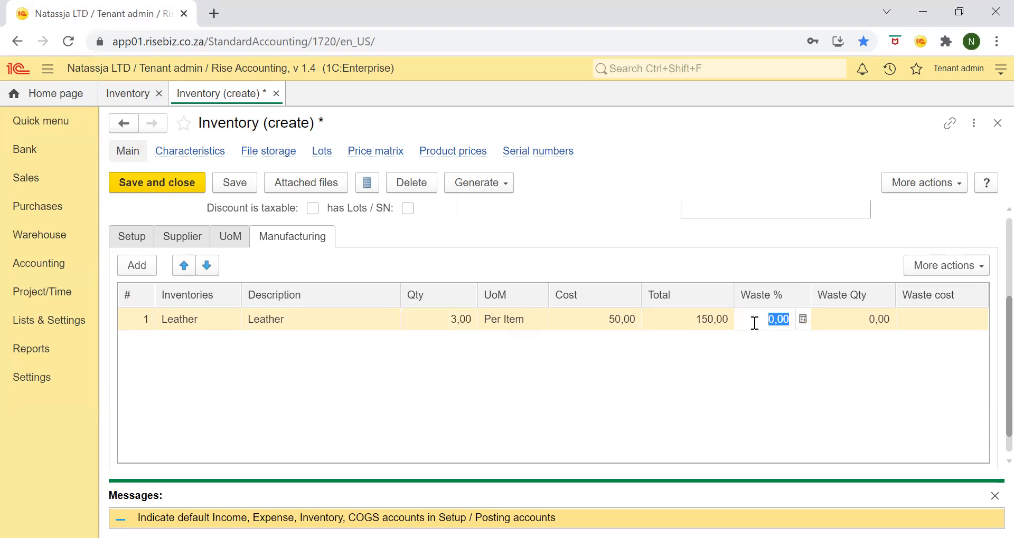
text(5)
key(Tab)
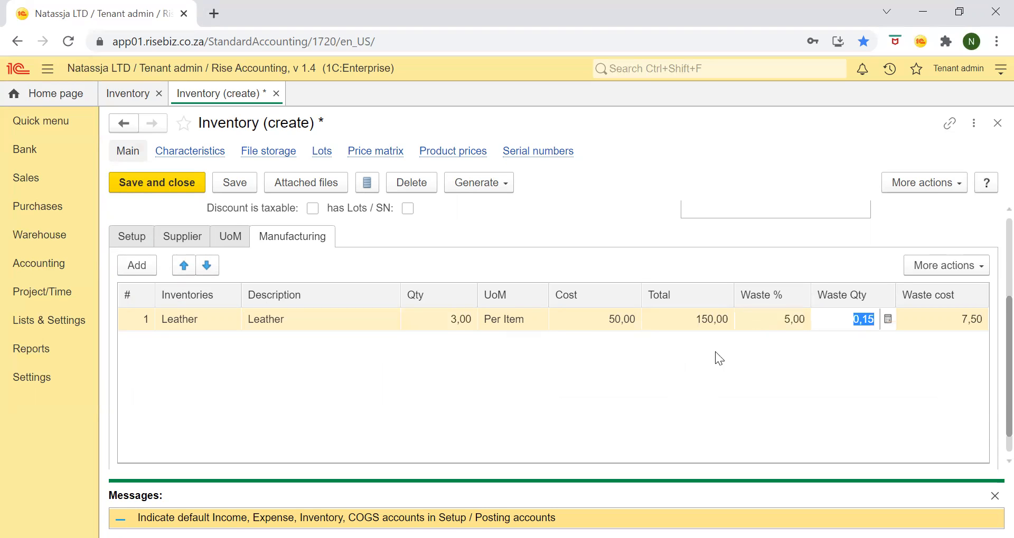
click(500, 384)
Enable both residuals and labor for the manufactured item.
scroll(308, 360, up, 3)
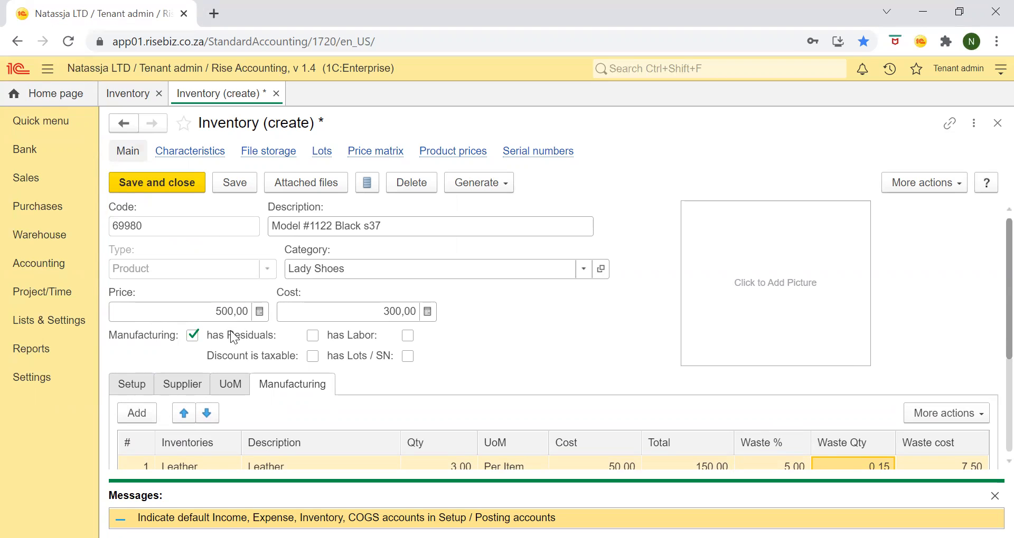
click(314, 336)
click(403, 337)
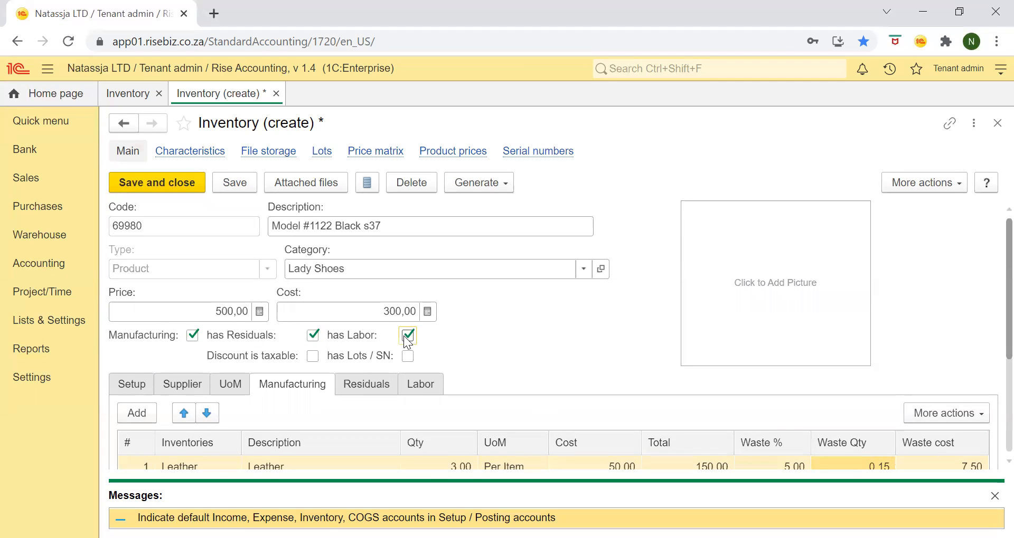
Add heels to the item's residuals with a quantity of 1.
click(354, 392)
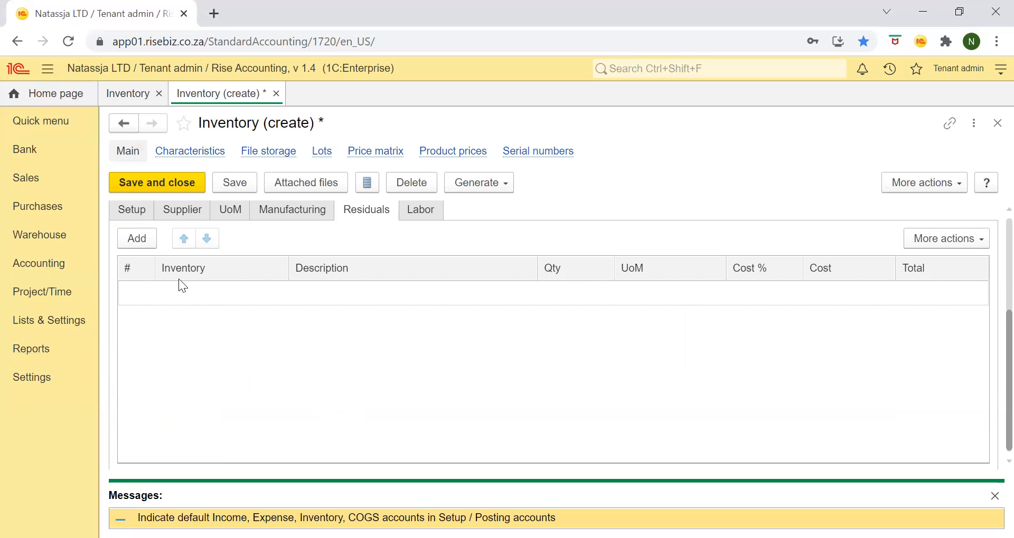
click(137, 238)
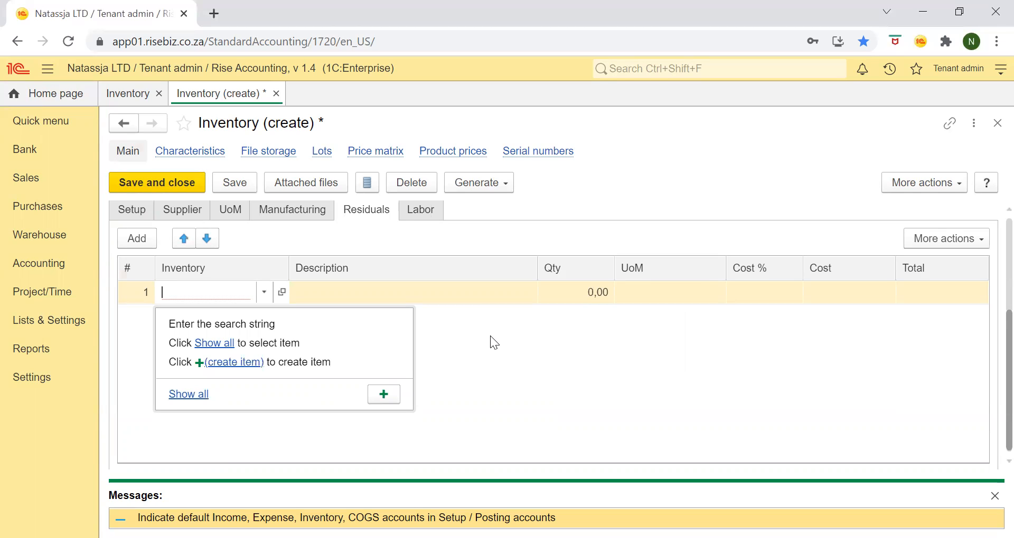
text(heel)
key(Return)
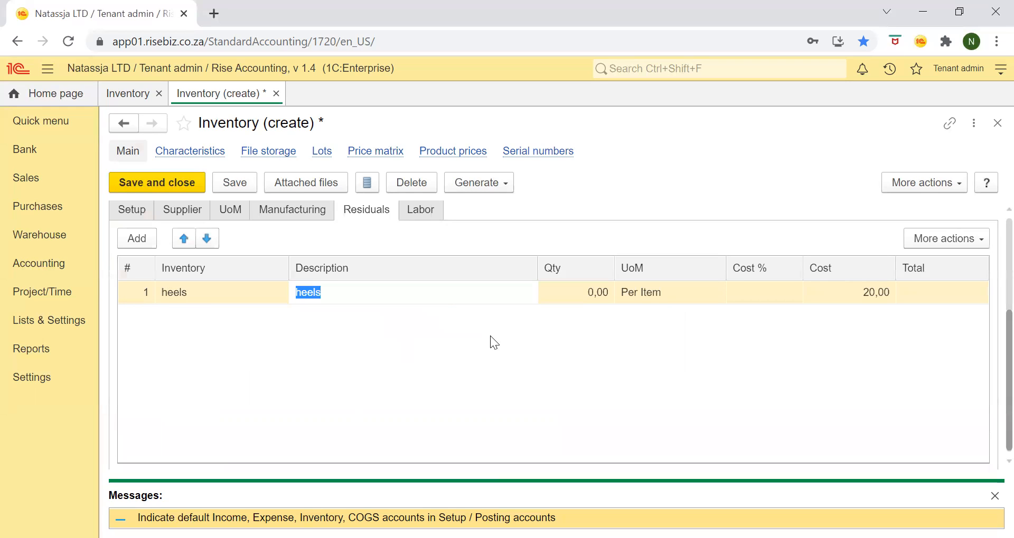
click(582, 298)
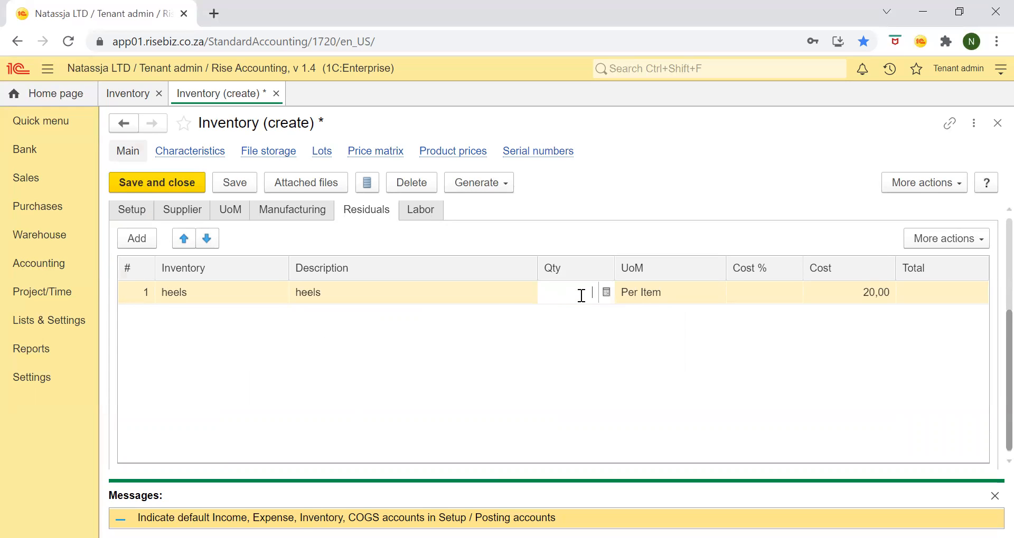
text(1)
click(714, 325)
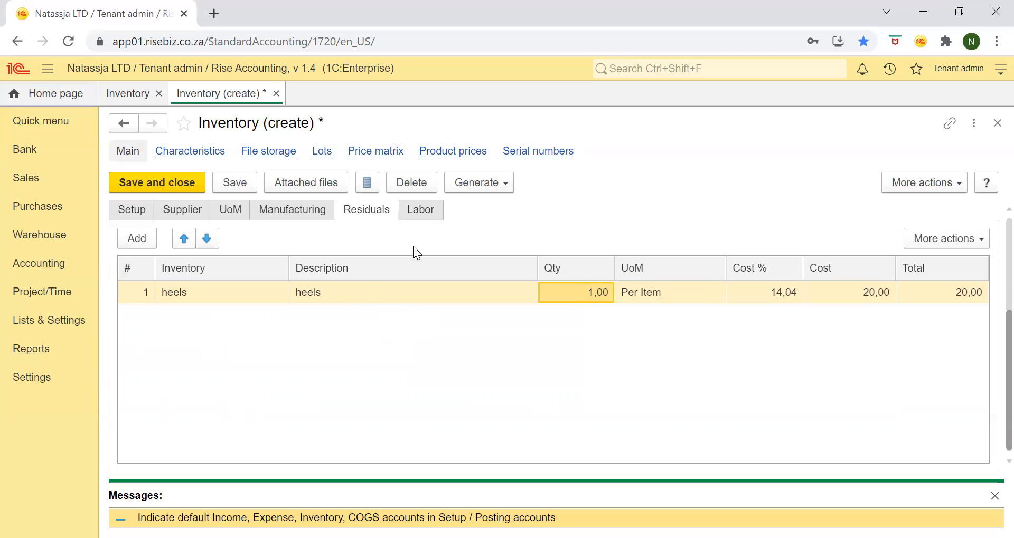
Add Gluing Services as the item's labor with a quantity of 3 hours at a cost of 20 per hour.
click(416, 212)
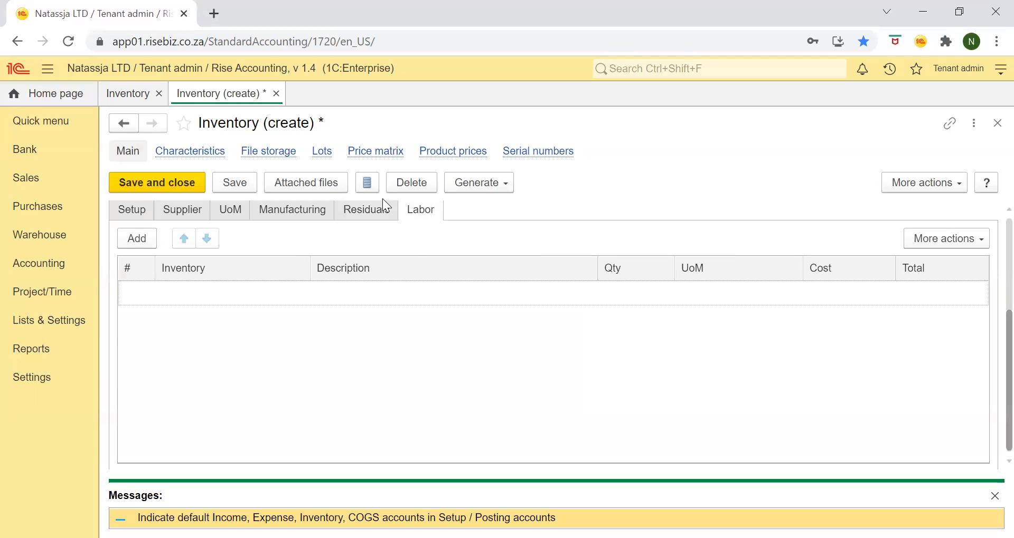
scroll(389, 299, up, 3)
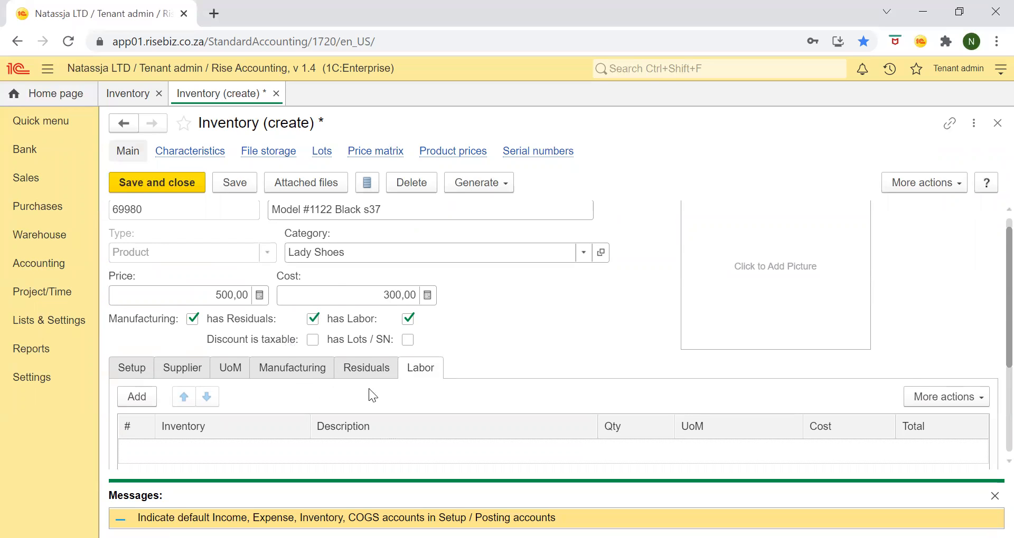
scroll(570, 406, down, 2)
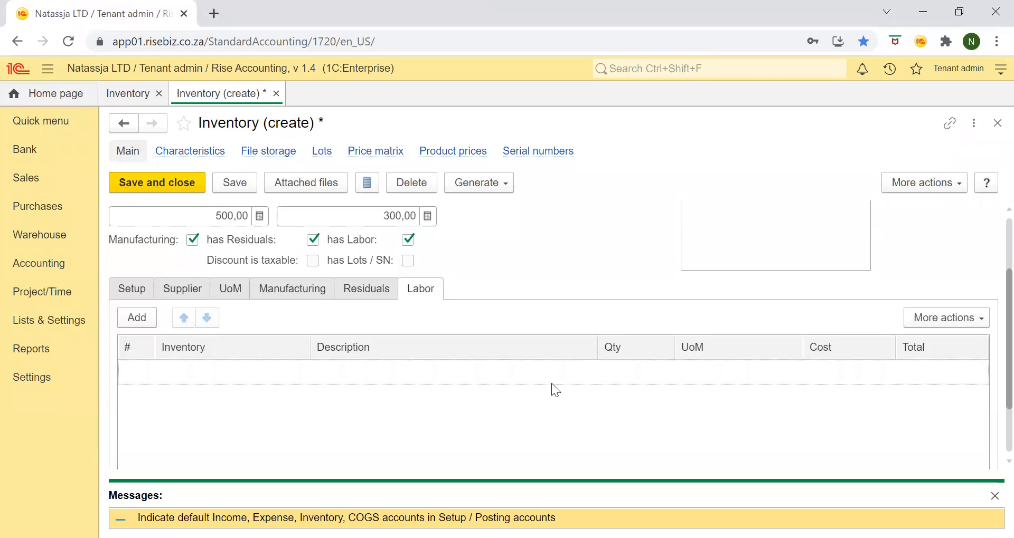
click(147, 319)
text(glui)
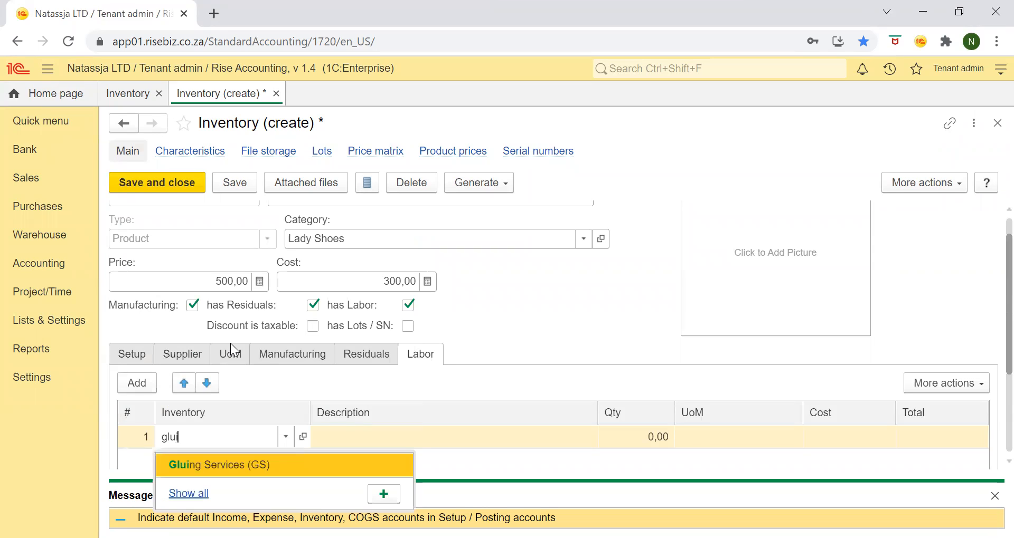
key(Return)
click(992, 502)
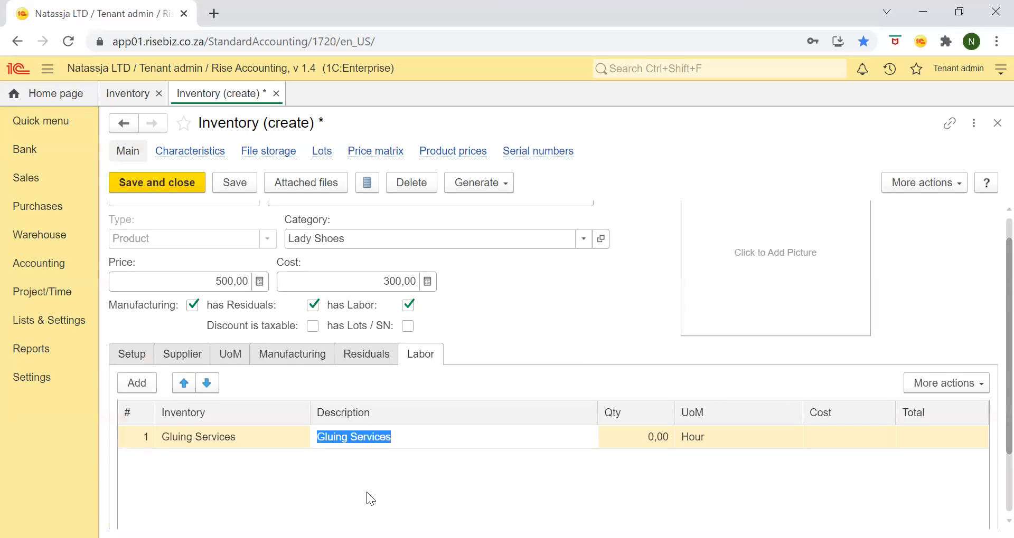
click(641, 445)
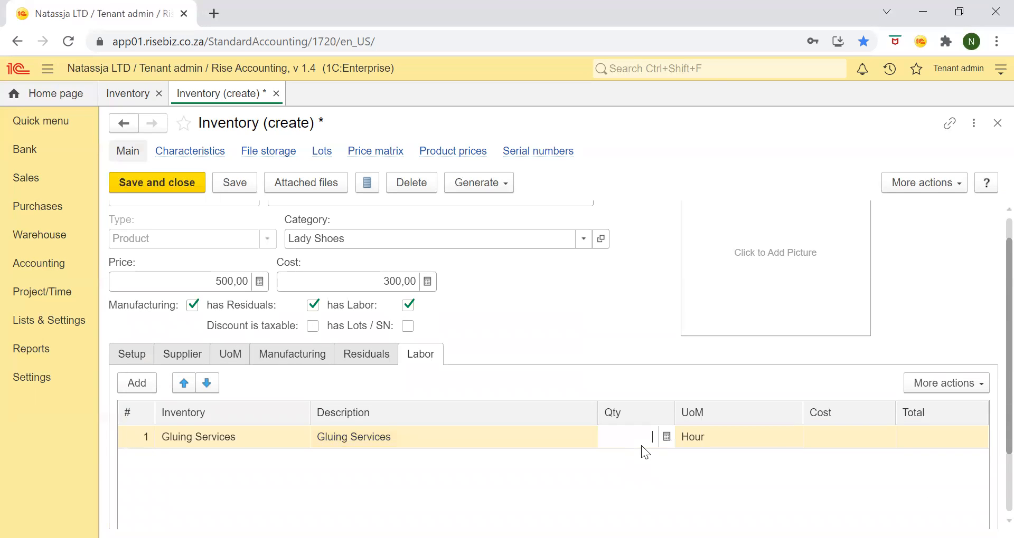
click(812, 442)
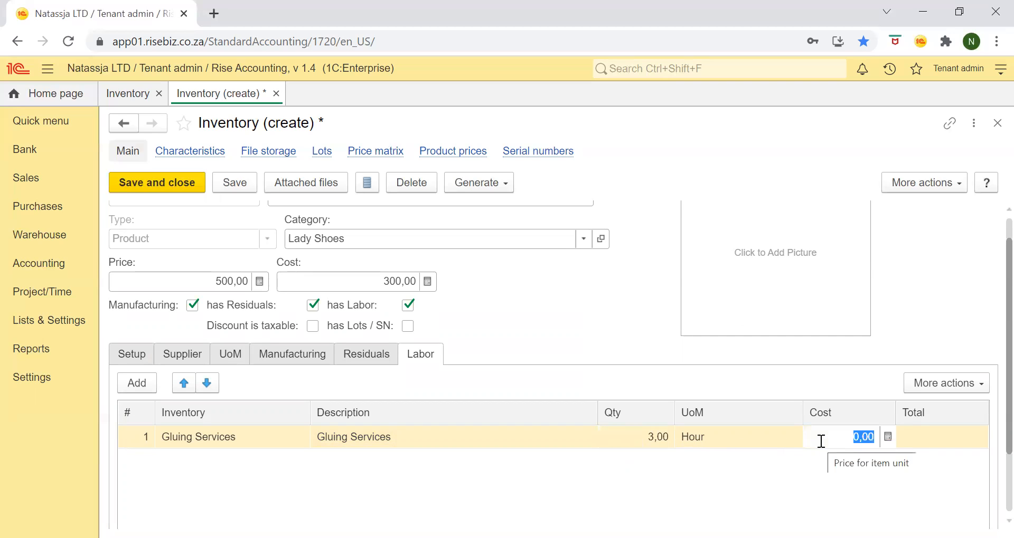
text(20)
key(Return)
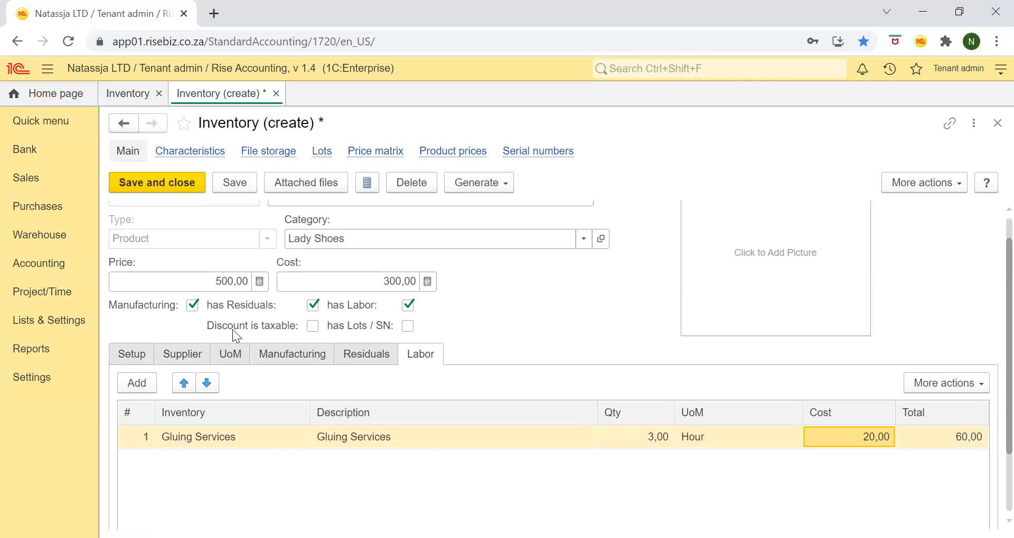
Mark the item's discount as taxable and enable lots and serial numbers.
click(312, 327)
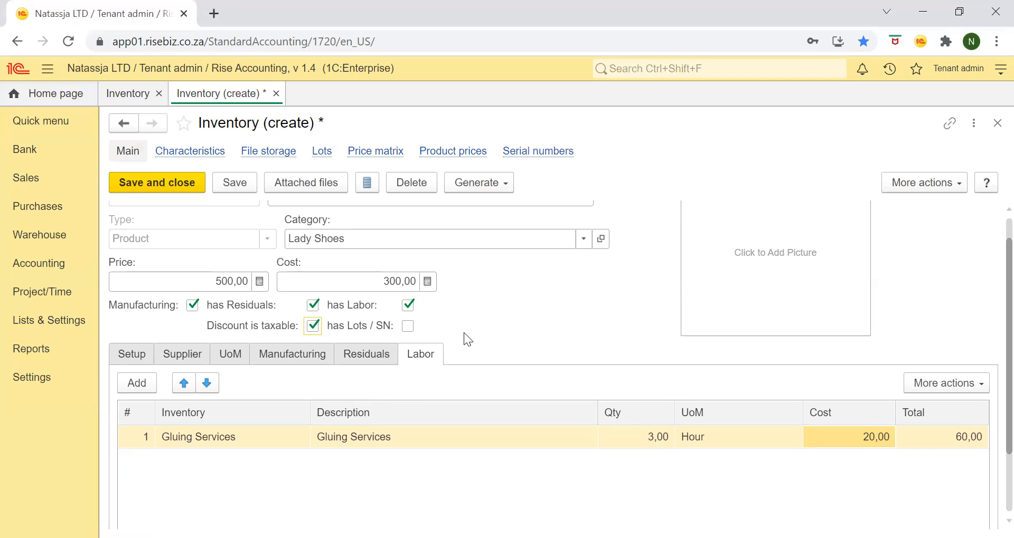
click(406, 327)
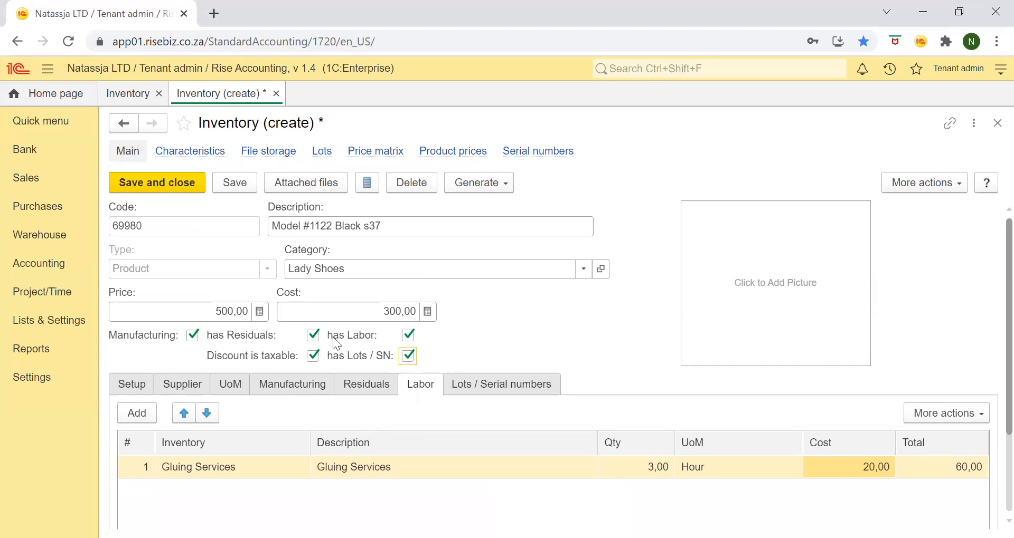
Save and close the new item, and reopen Model #1122 Black s37 at its lots and serial number settings.
click(505, 389)
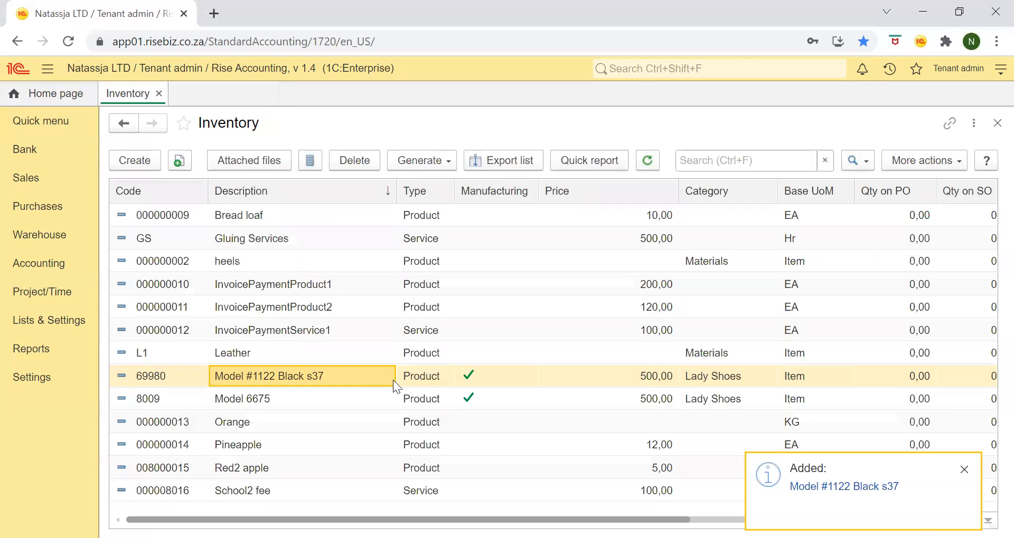
double_click(345, 377)
click(619, 386)
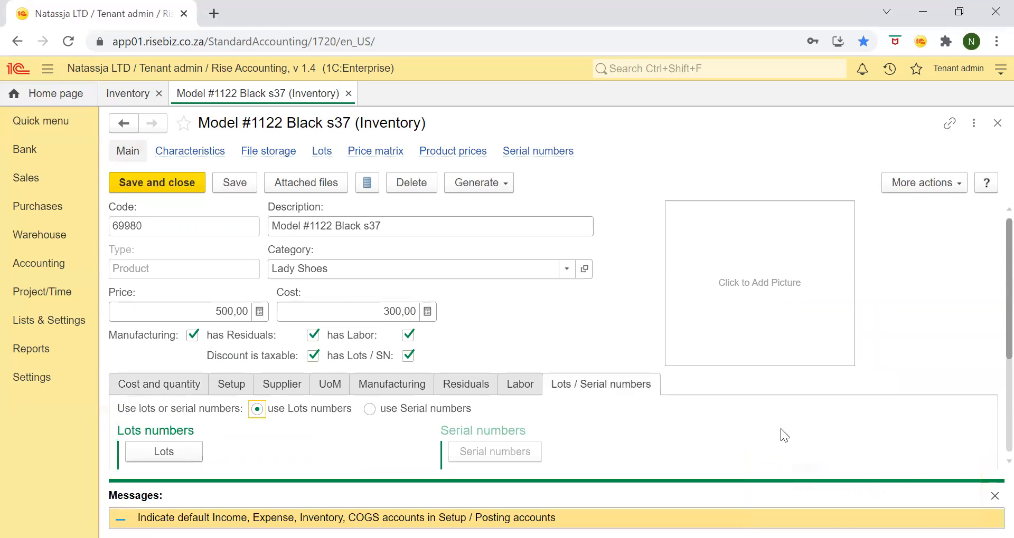
click(992, 498)
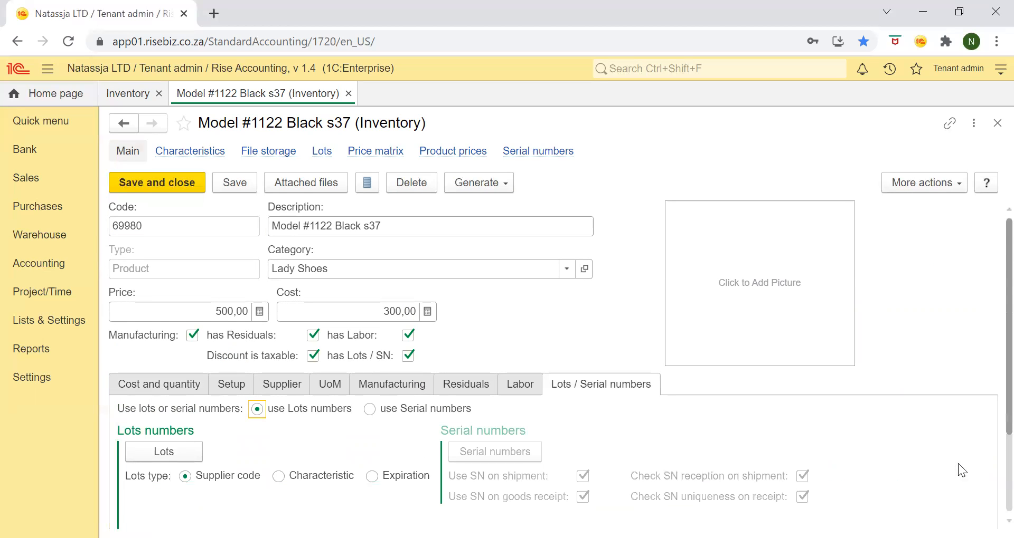
Switch the item's tracking to serial numbers to show those options, and return it to lots numbers.
scroll(634, 464, down, 2)
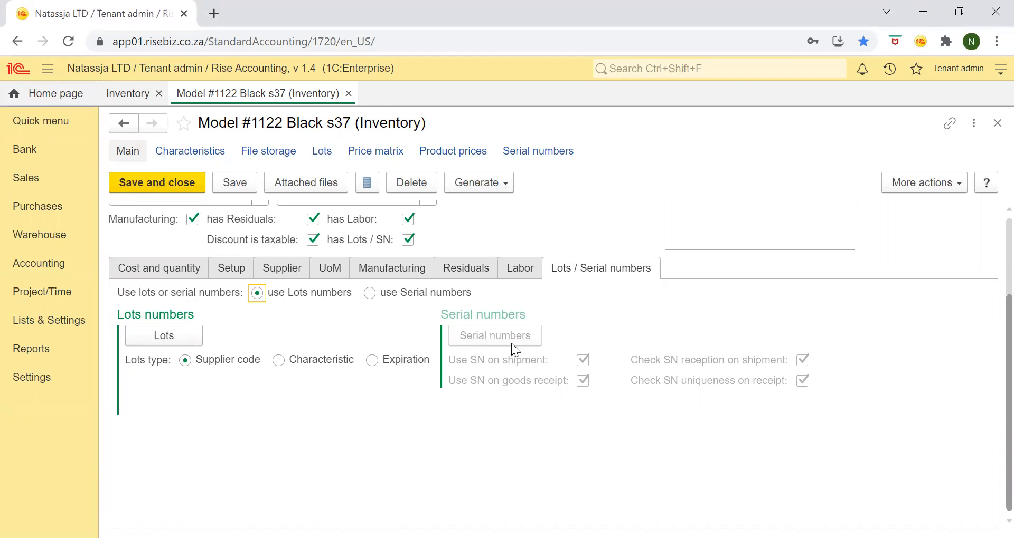
click(370, 292)
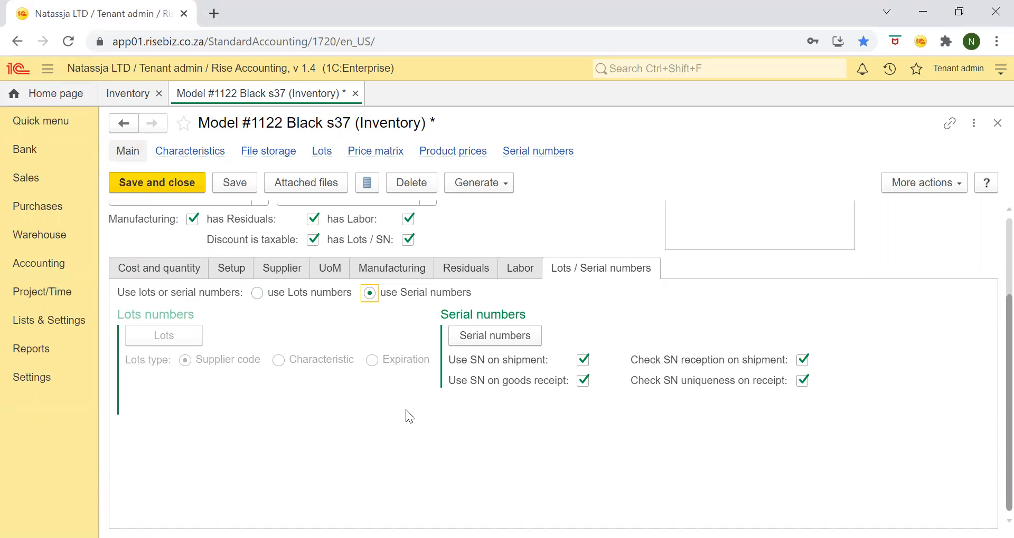
click(258, 294)
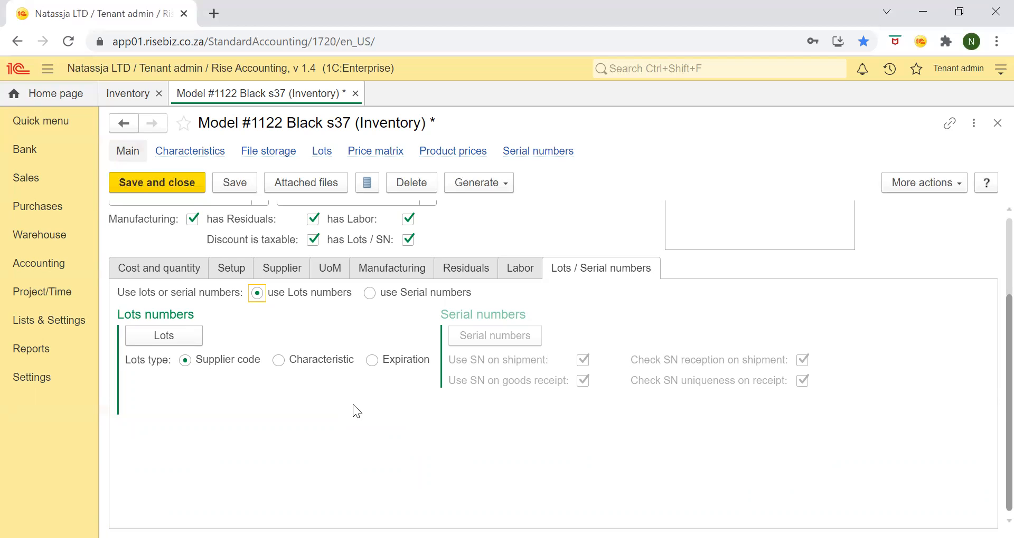
Save the item and add th.jpg from the Desktop folder as its picture.
scroll(350, 390, up, 2)
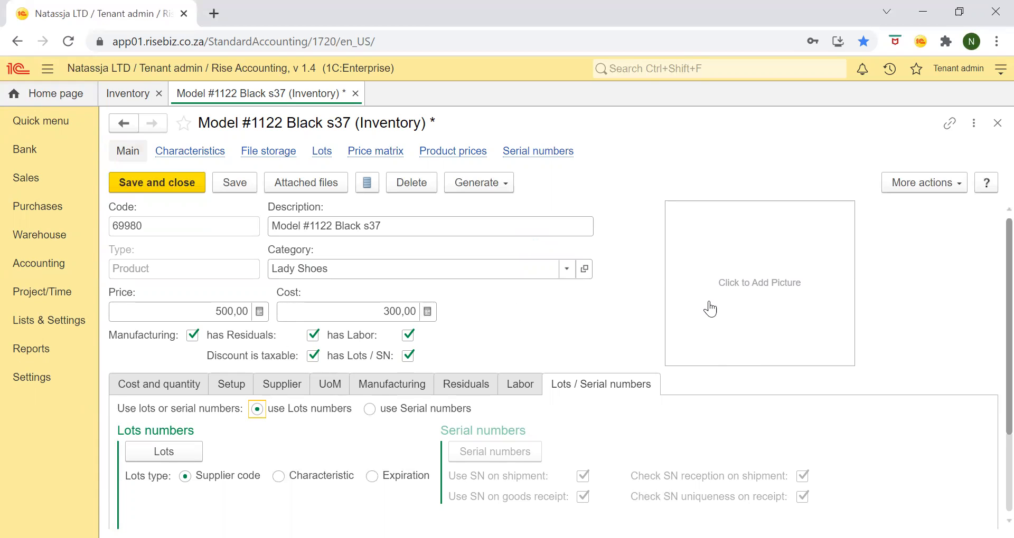
click(724, 286)
click(591, 340)
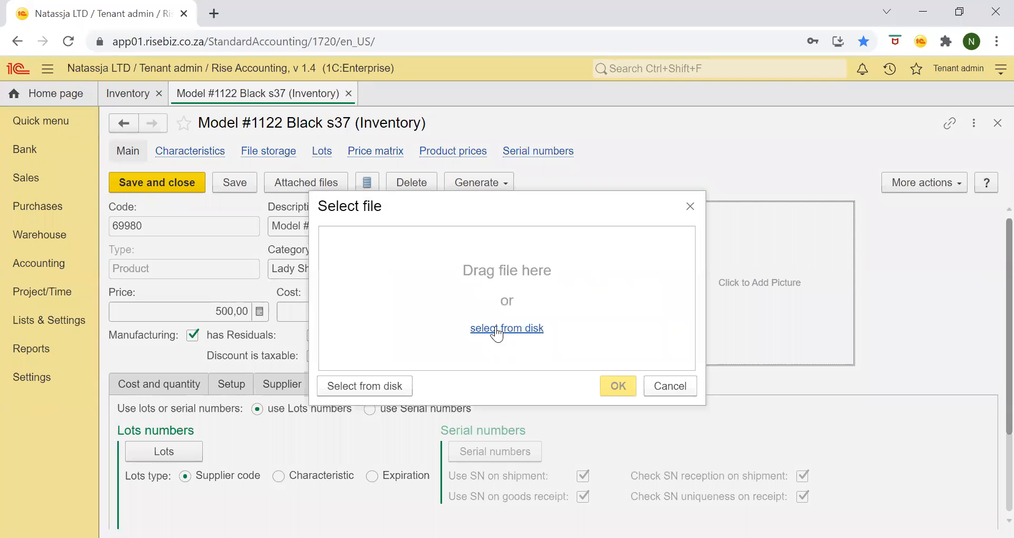
click(497, 334)
scroll(92, 153, up, 4)
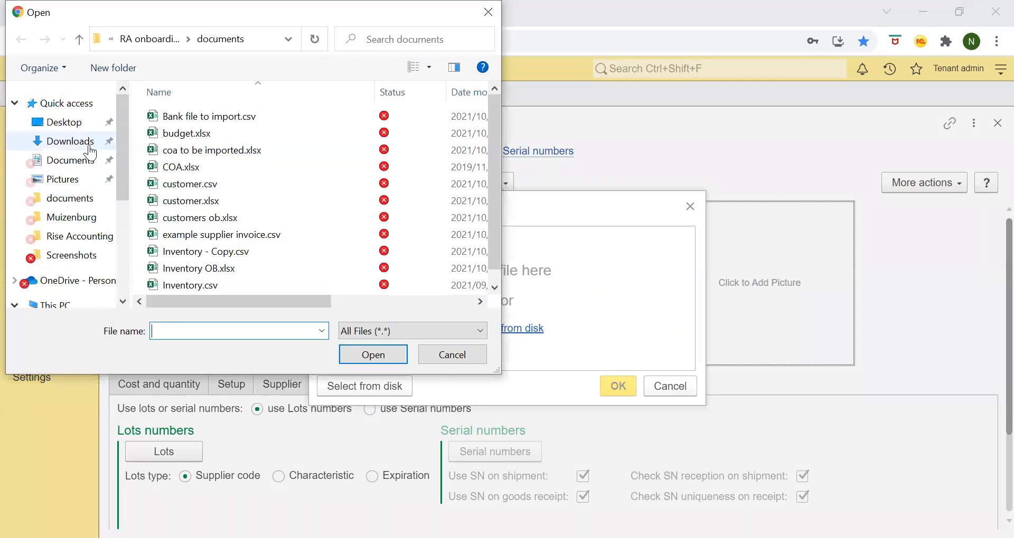
click(59, 122)
scroll(251, 226, up, 1)
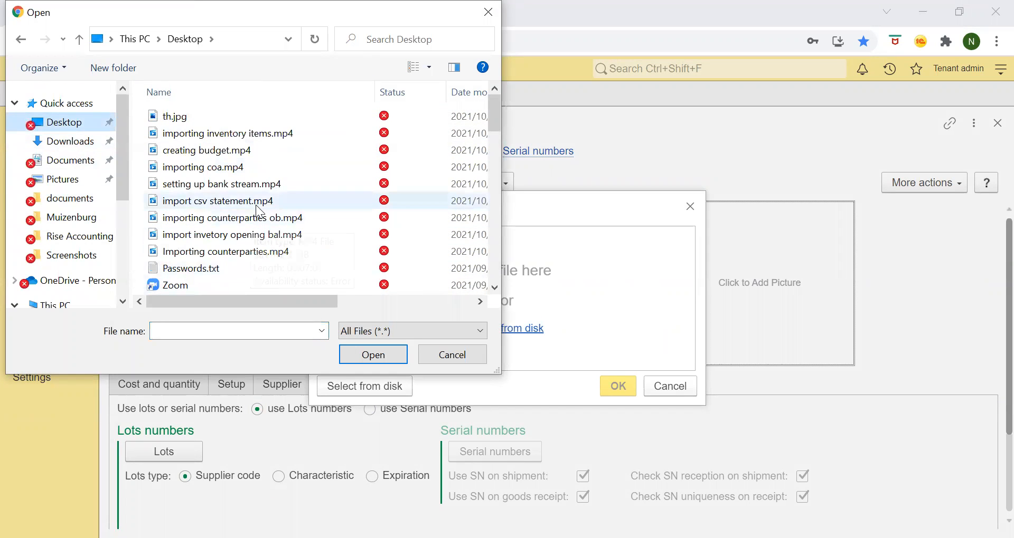
click(193, 119)
double_click(197, 119)
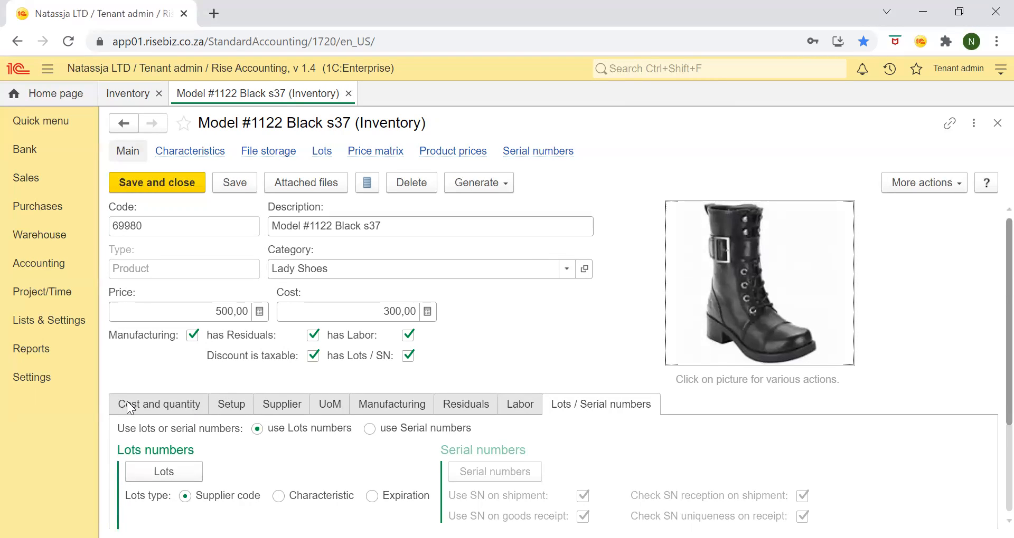
Review the item's costing method, inventory, sales and COGS accounts, and VAT codes.
click(231, 406)
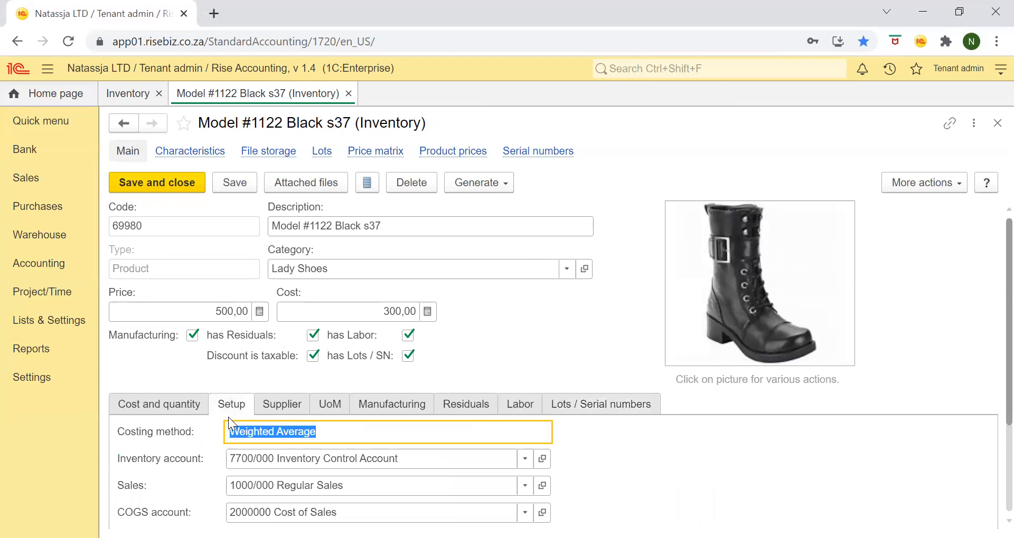
scroll(638, 464, down, 2)
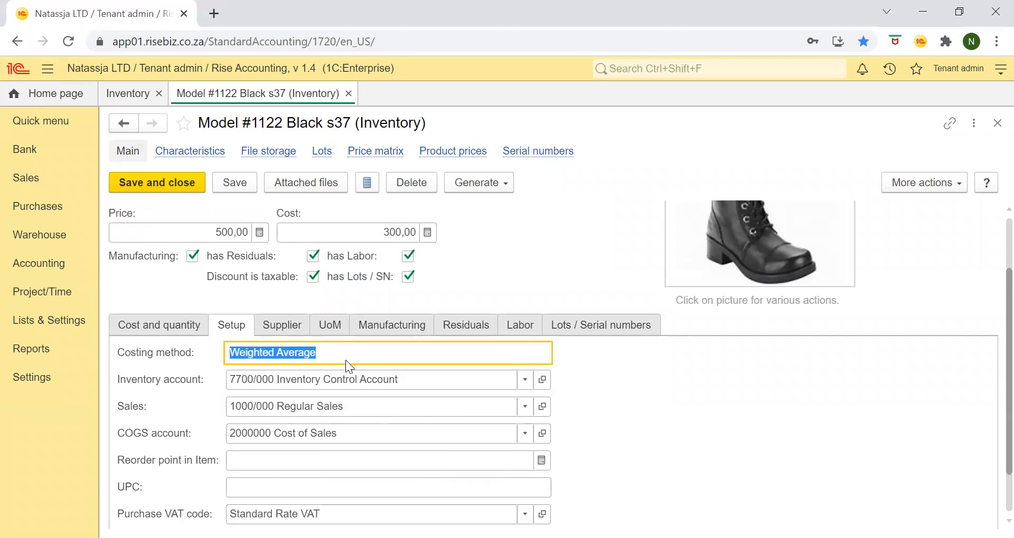
click(411, 359)
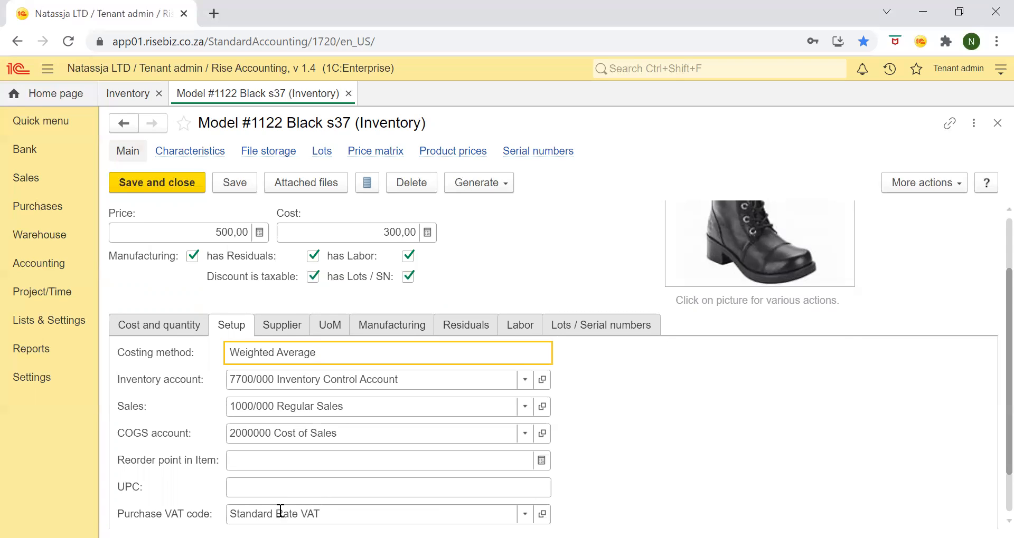
scroll(260, 502, down, 1)
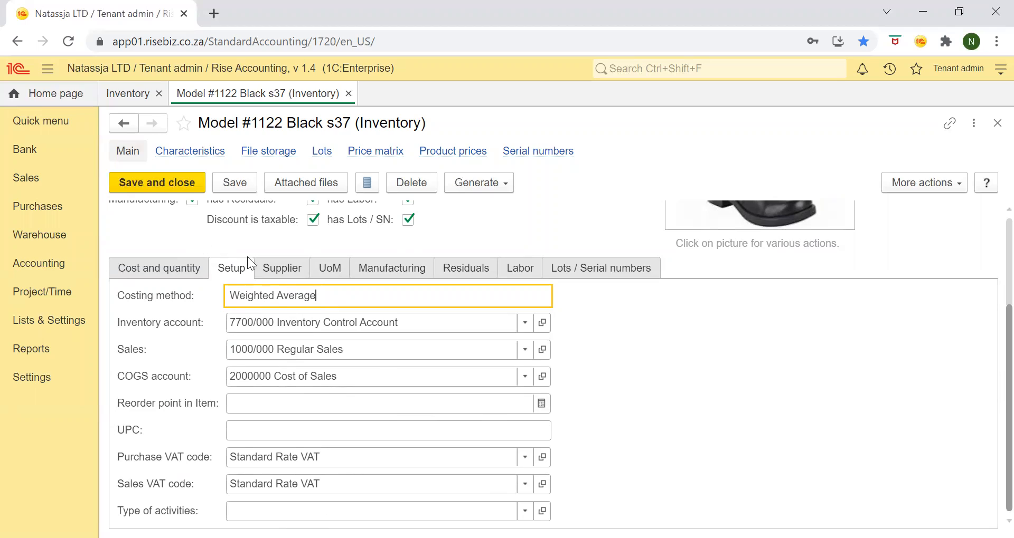
Set Demo Company as the item's preferred supplier.
click(283, 273)
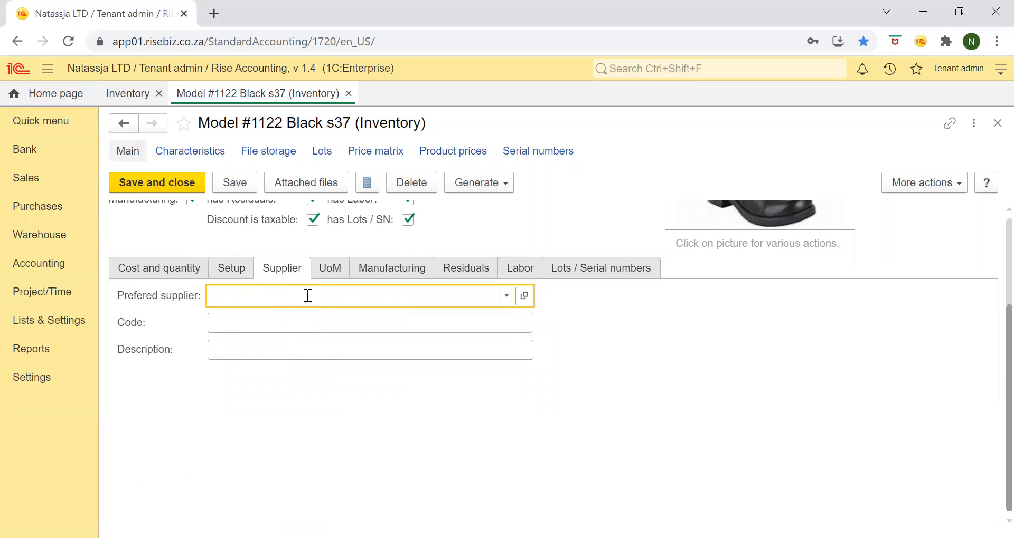
text(de)
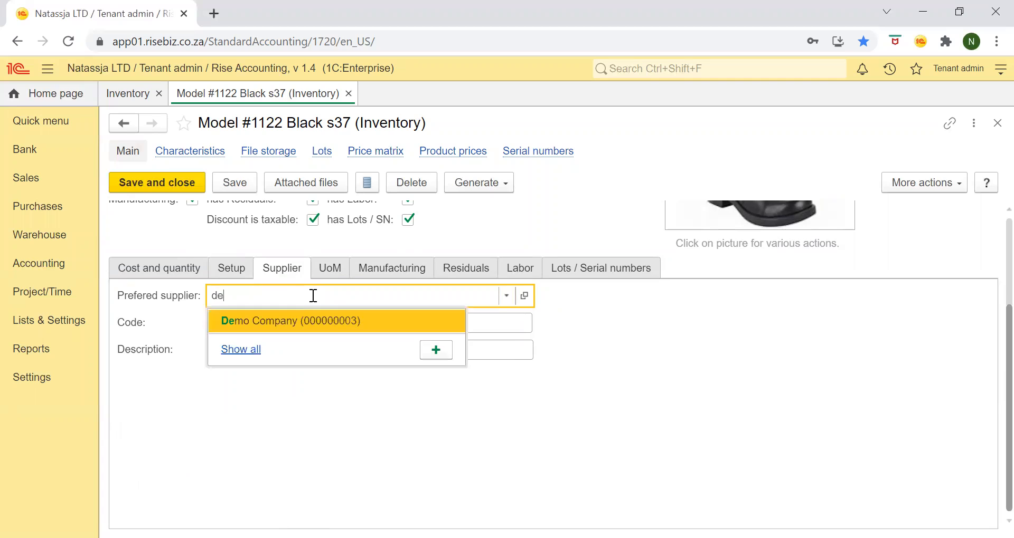
key(Return)
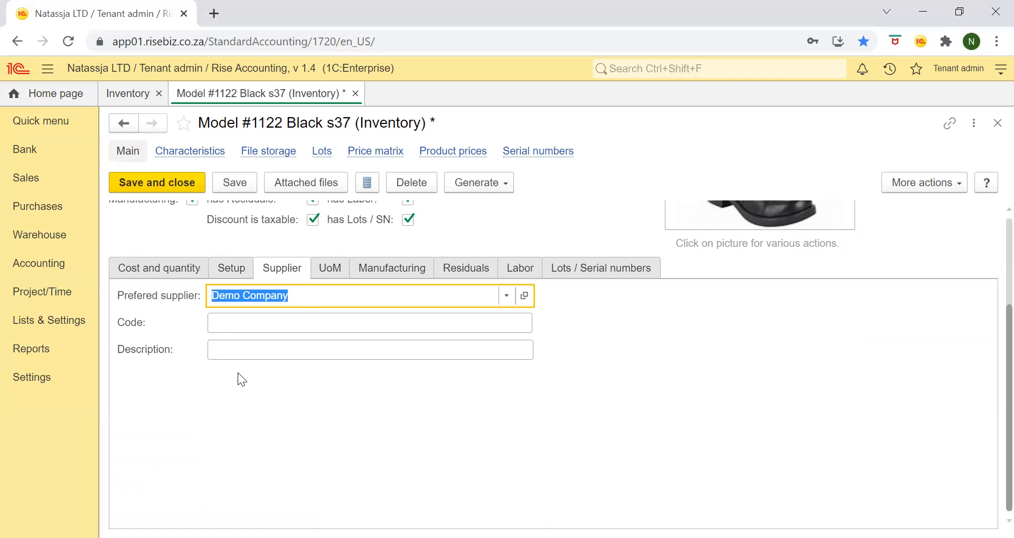
Set the item's unit of measure set to Pairs.
click(331, 268)
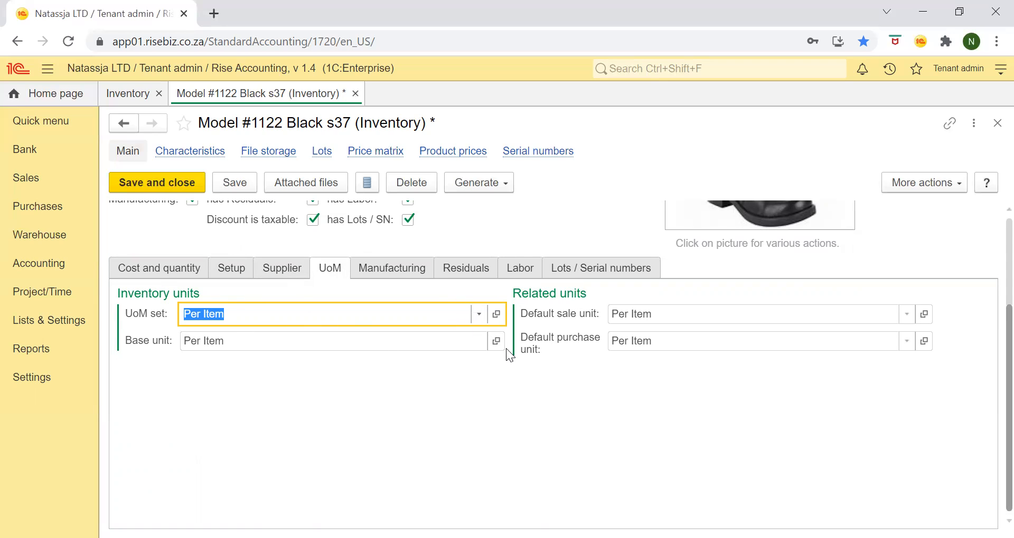
click(473, 313)
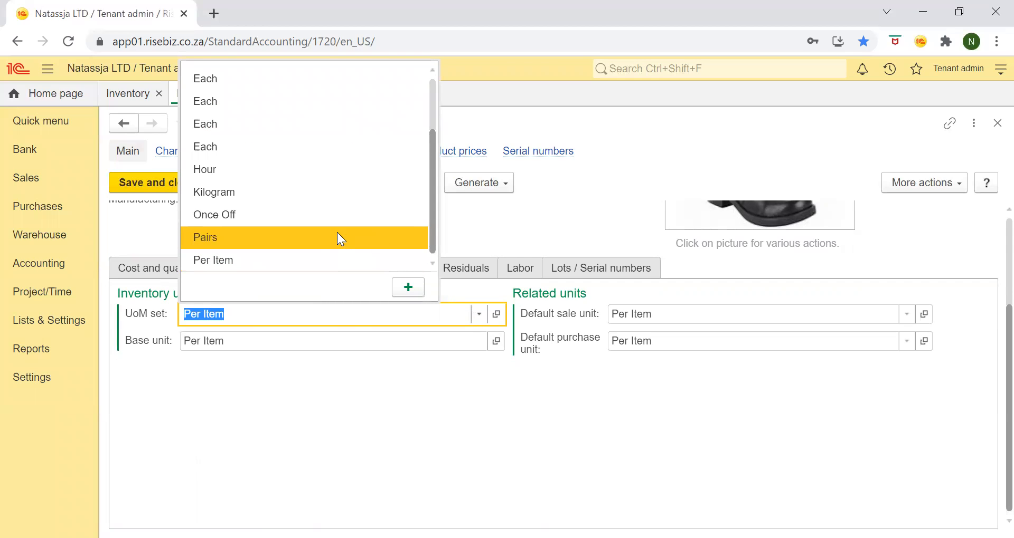
click(219, 243)
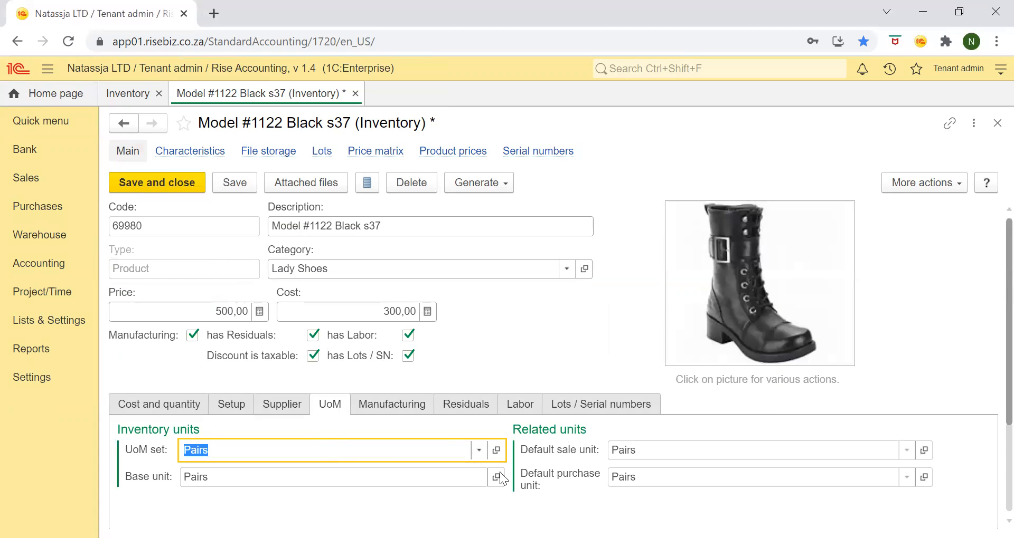
scroll(454, 420, down, 3)
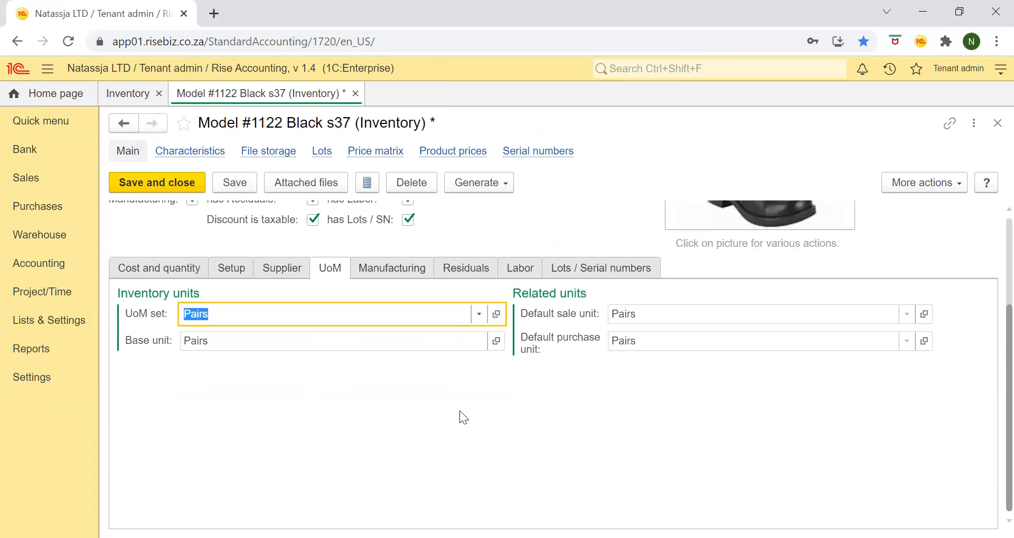
scroll(416, 351, up, 3)
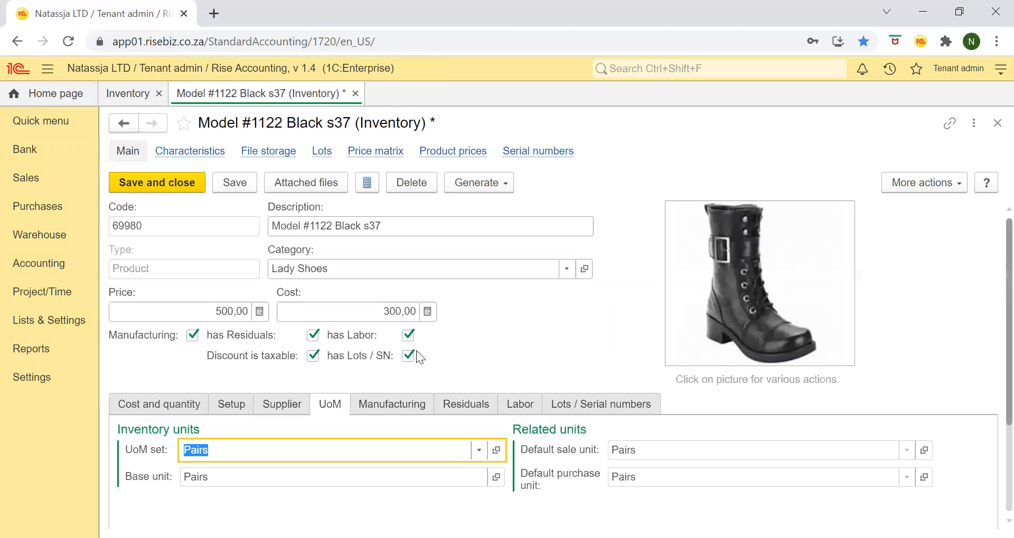